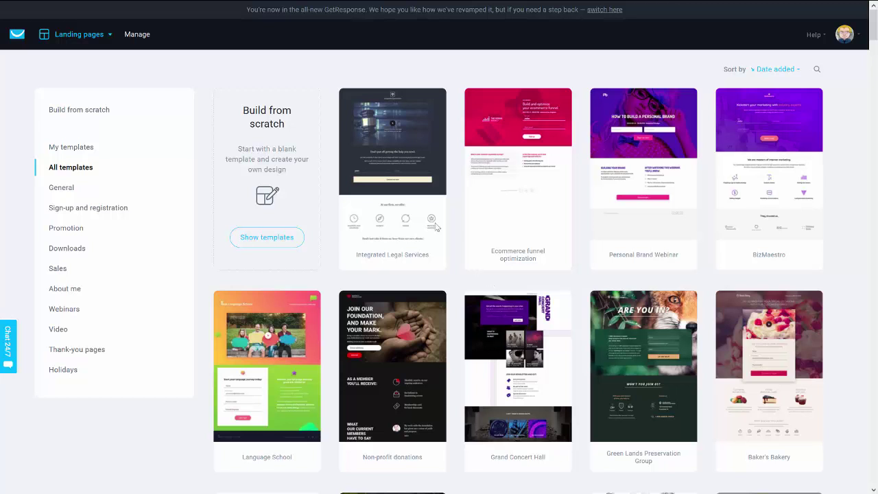
# - Glance at the GetResponse apps list, then go back to the templates
pyautogui.click(87, 36)
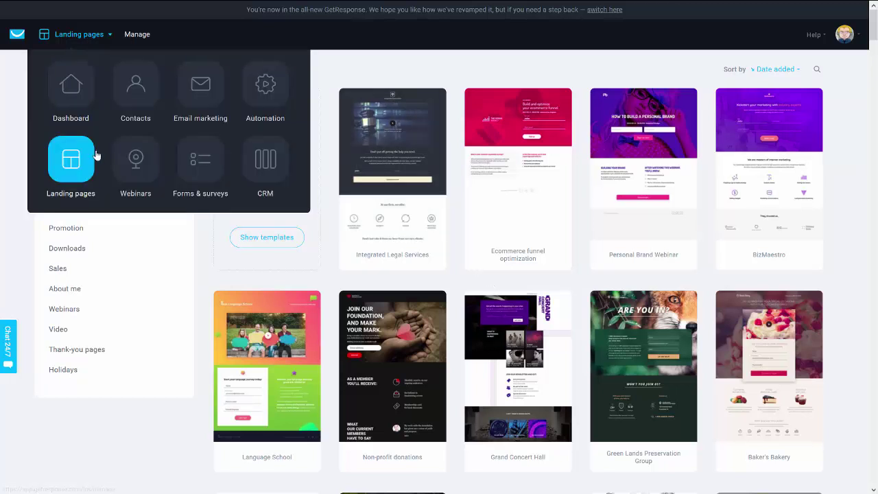
pyautogui.click(506, 275)
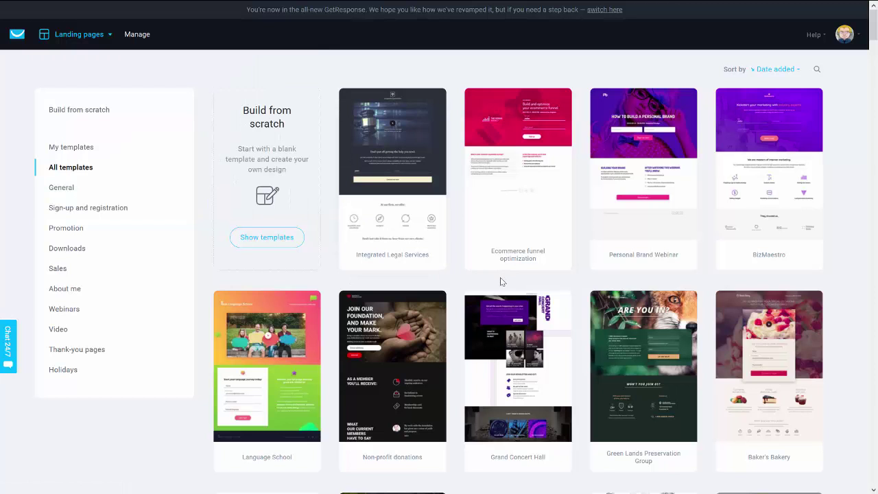
pyautogui.moveTo(507, 292)
# - Show the Sign-up and registration templates and scroll through them
pyautogui.click(88, 208)
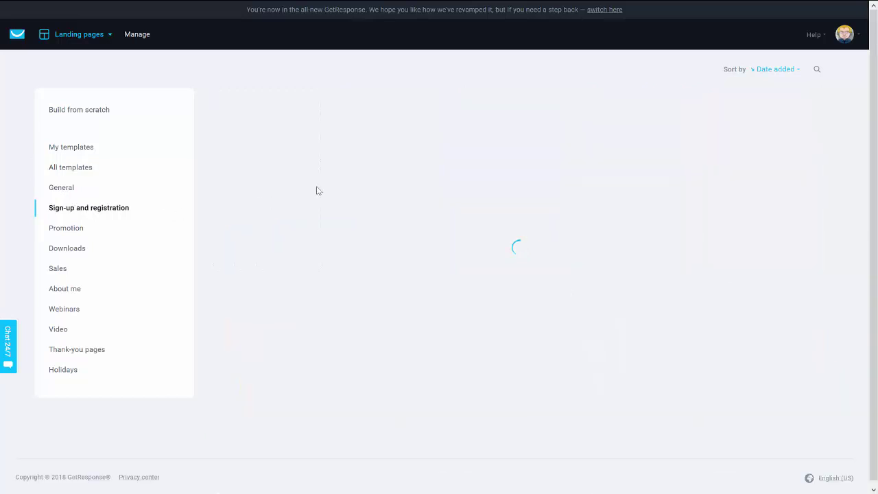
pyautogui.scroll(-5, 339, 199)
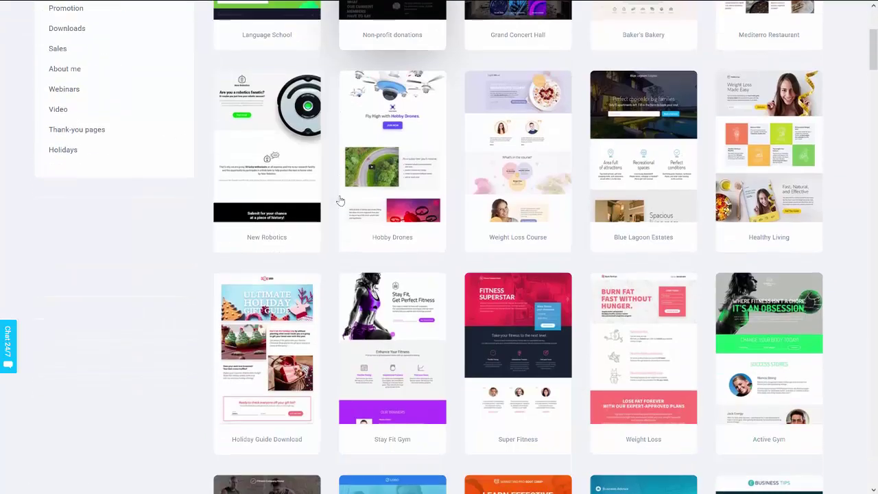
pyautogui.scroll(-8, 336, 195)
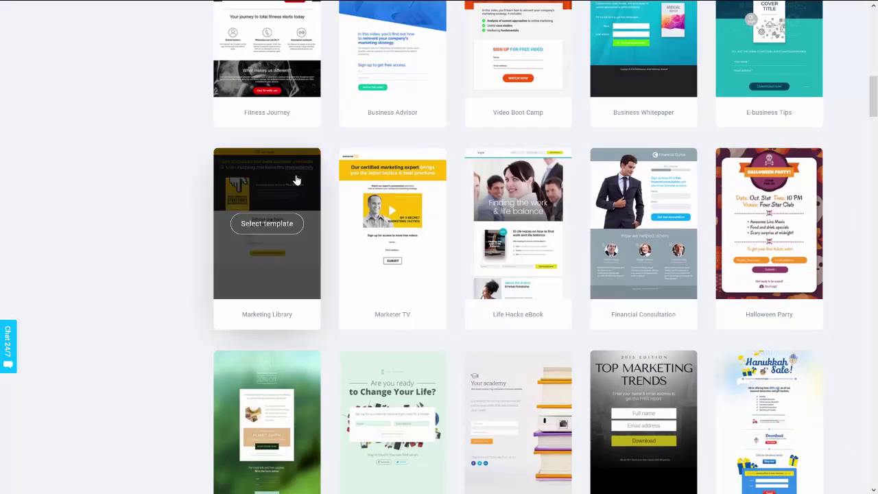
# - Preview the Marketing Library template and its thank-you page, then close the preview
pyautogui.click(296, 178)
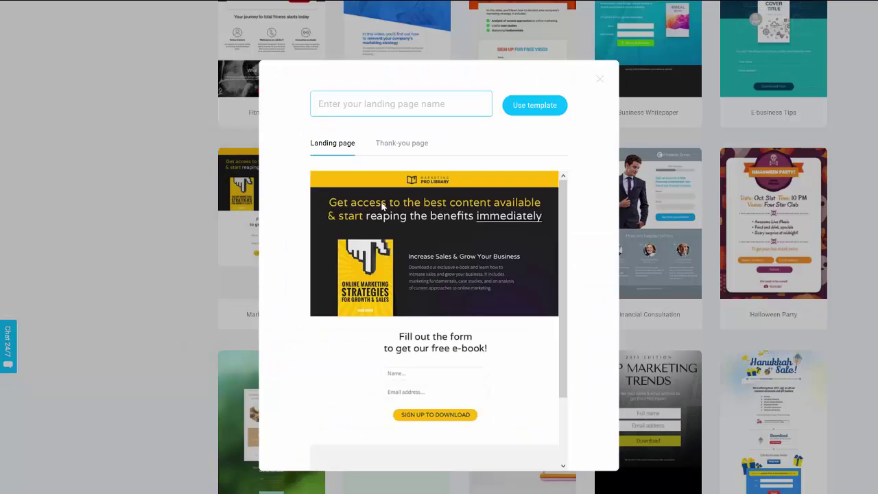
pyautogui.scroll(-1, 415, 231)
pyautogui.scroll(1, 420, 233)
pyautogui.click(393, 147)
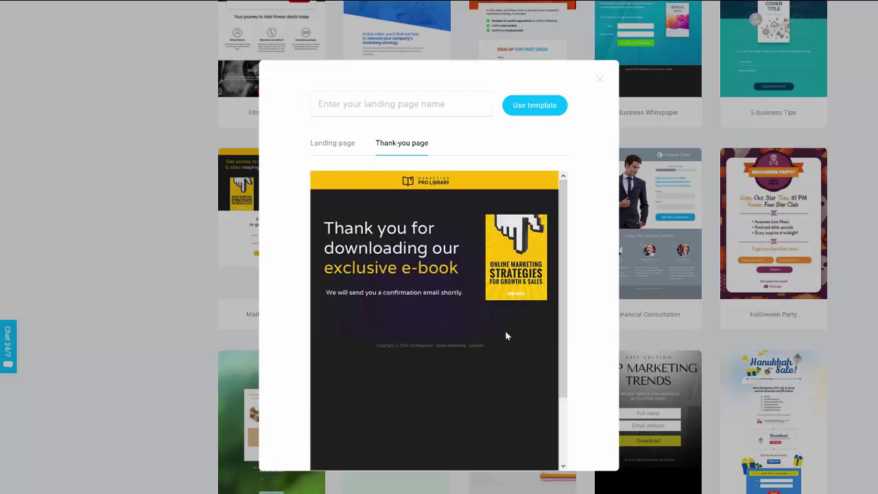
pyautogui.click(598, 81)
pyautogui.scroll(2, 326, 248)
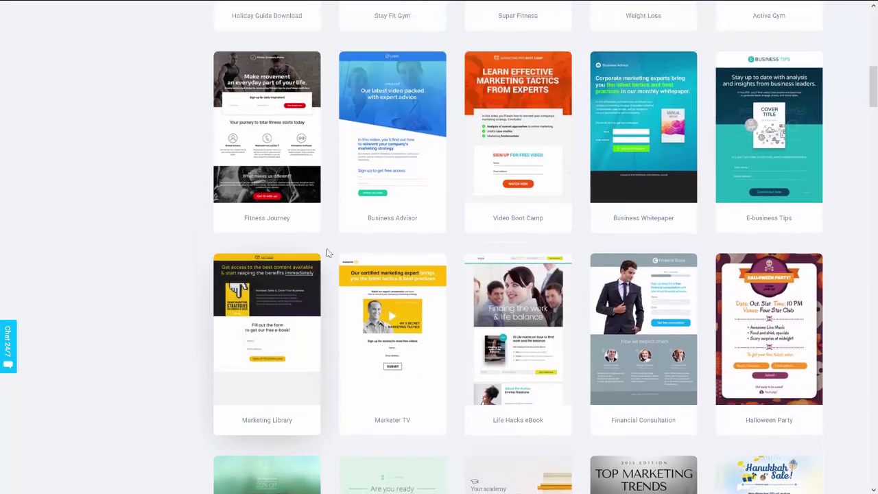
pyautogui.scroll(3, 326, 249)
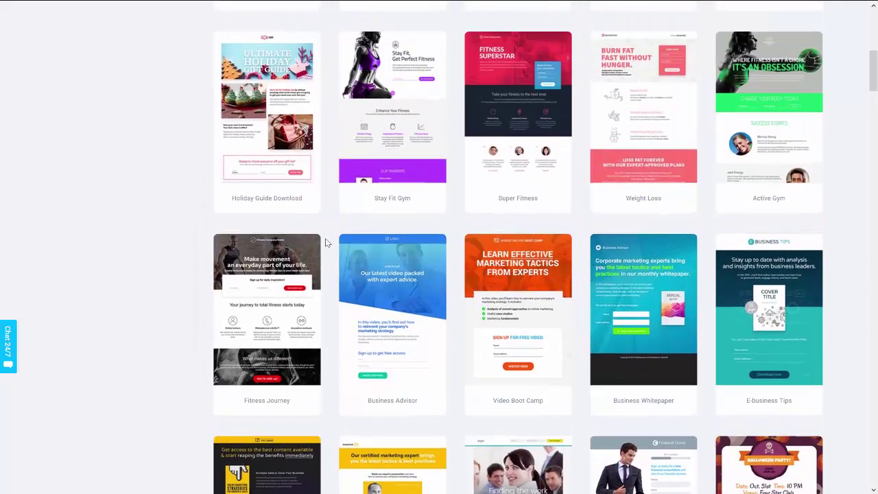
pyautogui.scroll(7, 327, 229)
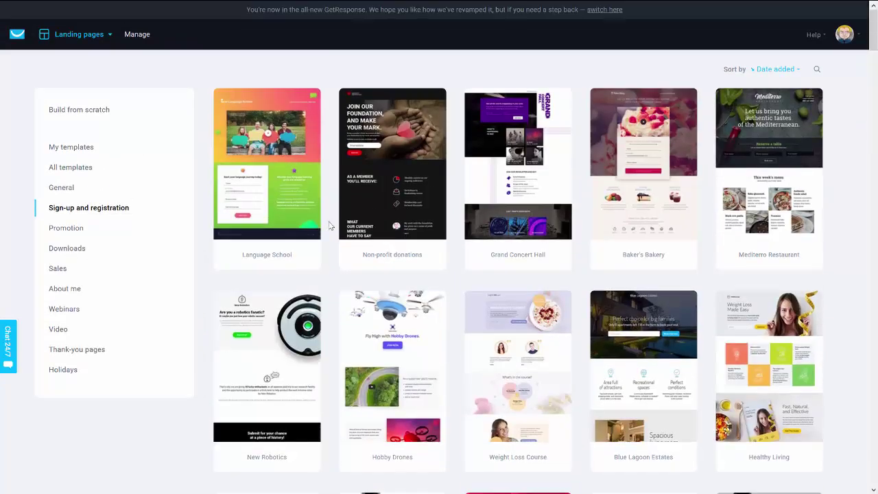
# - Show the Sales landing-page templates and browse the gallery
pyautogui.click(59, 269)
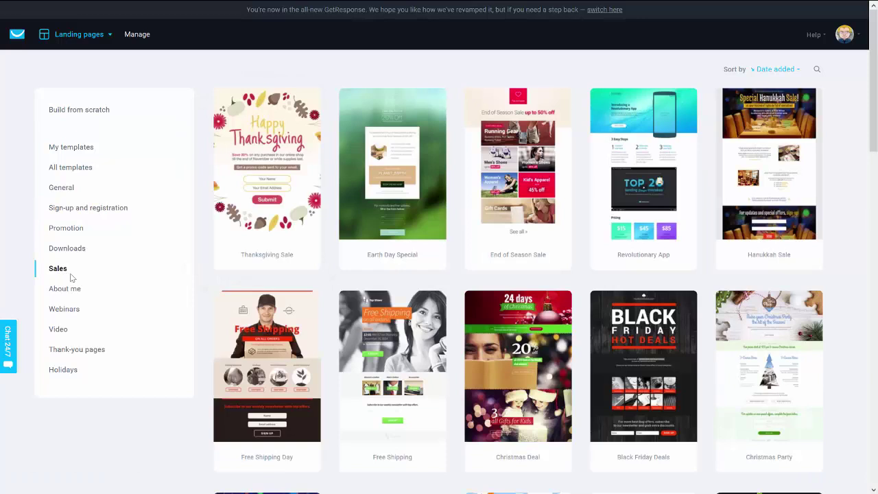
pyautogui.scroll(-10, 572, 192)
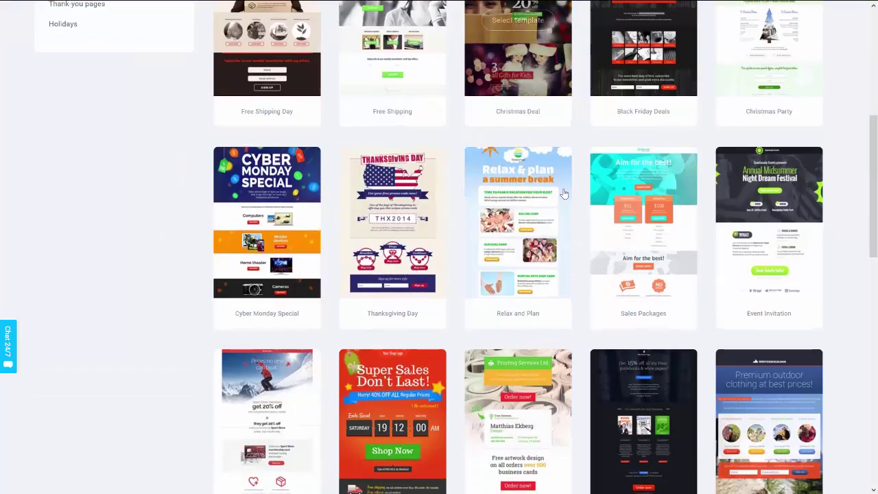
pyautogui.scroll(-6, 564, 194)
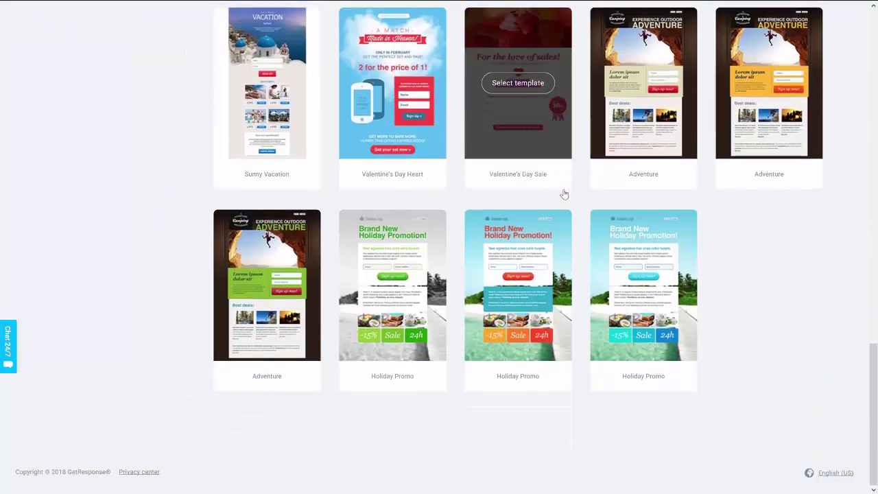
pyautogui.scroll(10, 564, 194)
pyautogui.scroll(7, 564, 194)
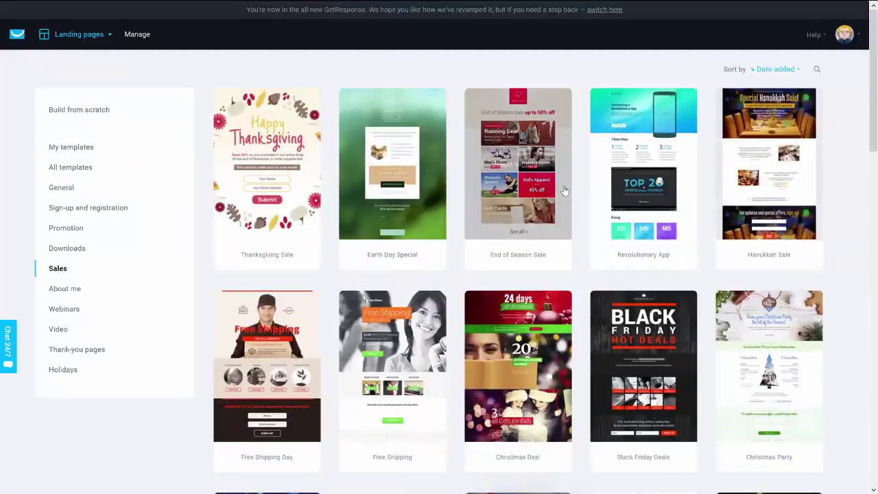
# - Preview the Revolutionary App template and its BestApp thank-you page, then close it
pyautogui.click(639, 167)
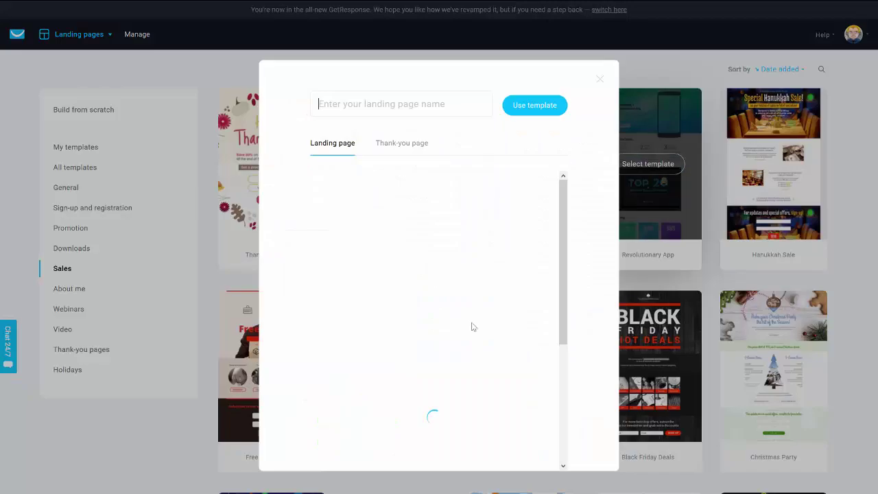
pyautogui.scroll(-3, 412, 384)
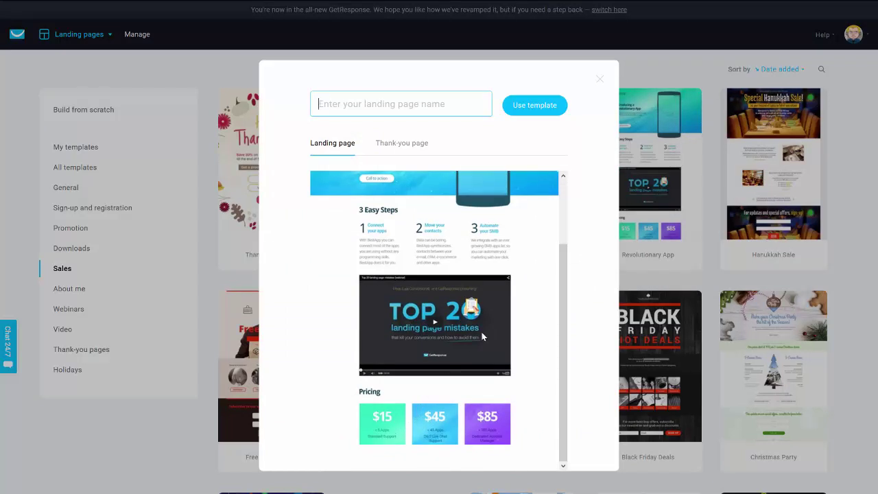
pyautogui.scroll(5, 481, 335)
pyautogui.scroll(-1, 488, 310)
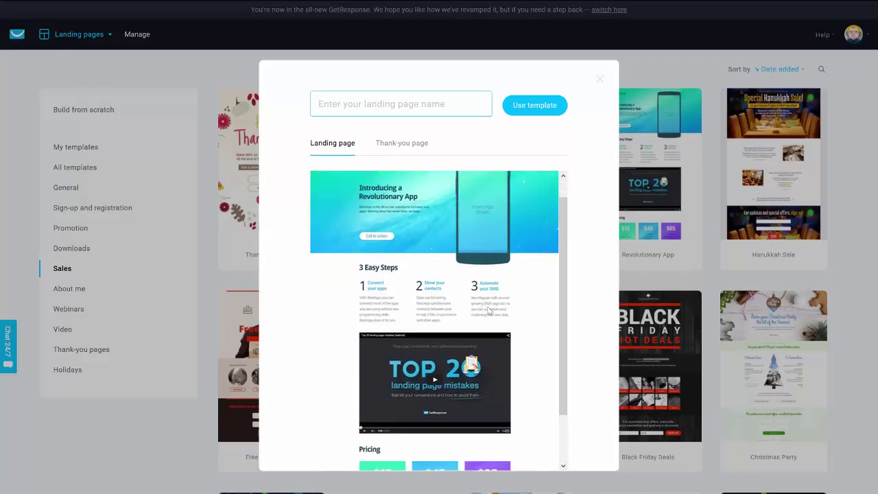
pyautogui.scroll(-1, 488, 310)
pyautogui.click(401, 142)
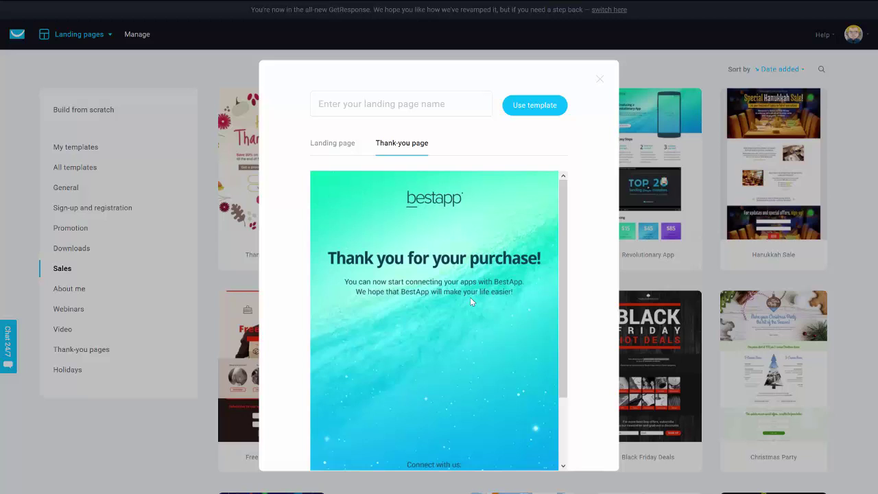
pyautogui.scroll(-2, 470, 288)
pyautogui.scroll(2, 469, 272)
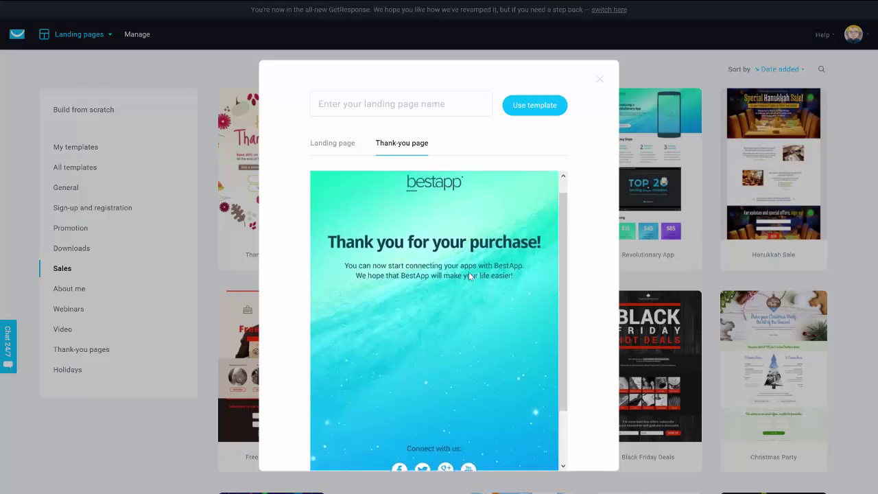
pyautogui.click(600, 83)
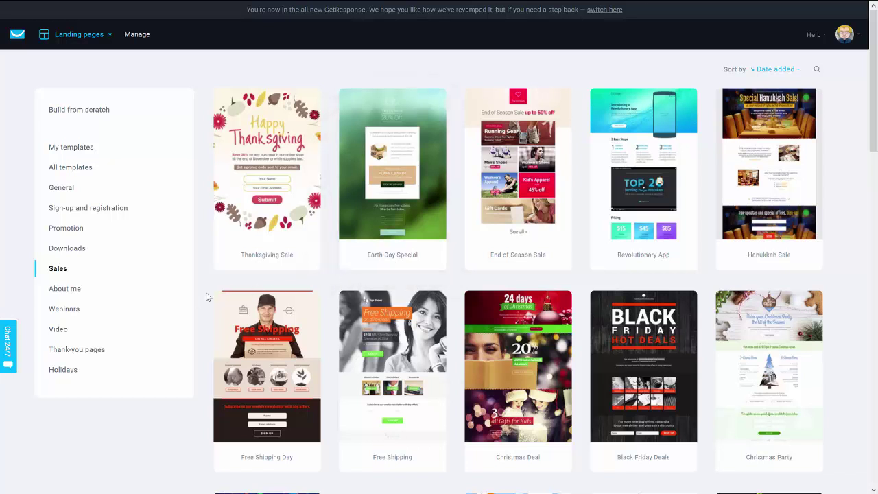
# - Preview the Webinars category's Live Webinar template and its thank-you page, then close it
pyautogui.click(70, 310)
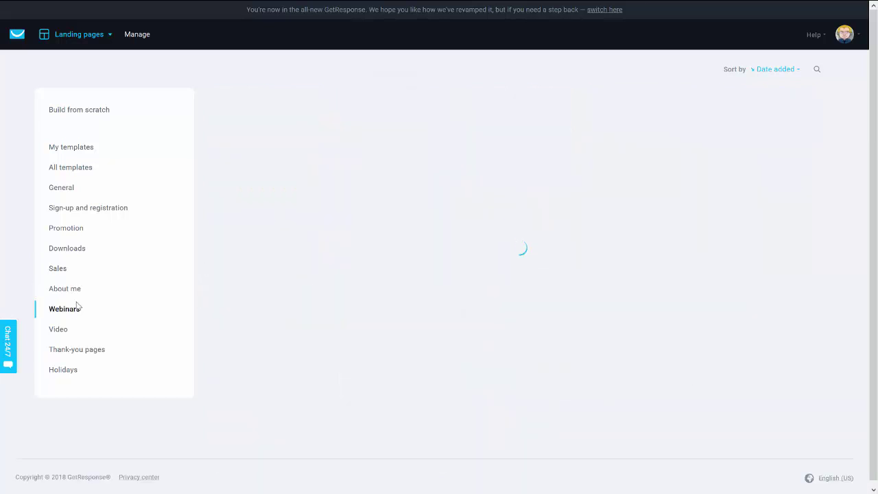
pyautogui.moveTo(511, 220)
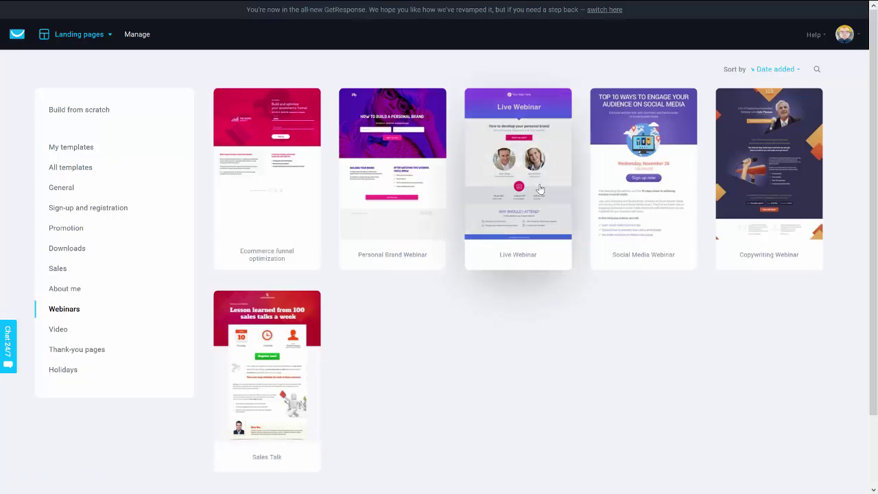
pyautogui.click(529, 169)
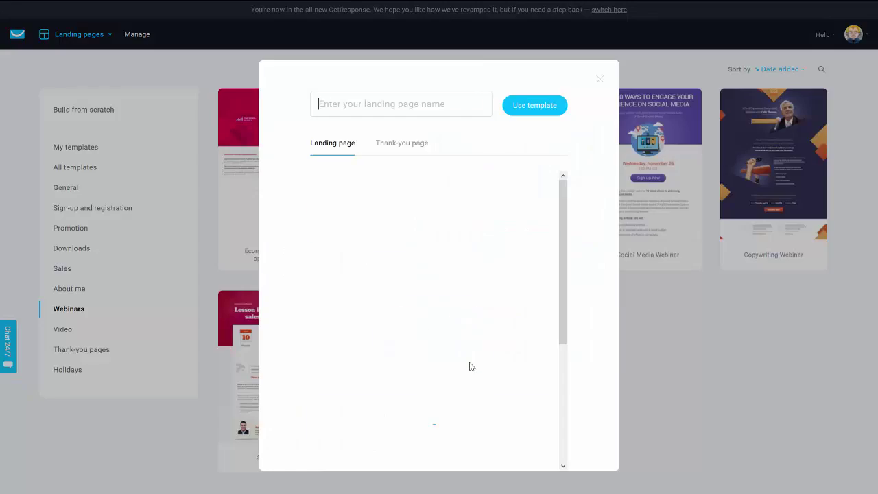
pyautogui.scroll(-1, 448, 229)
pyautogui.scroll(-1, 447, 229)
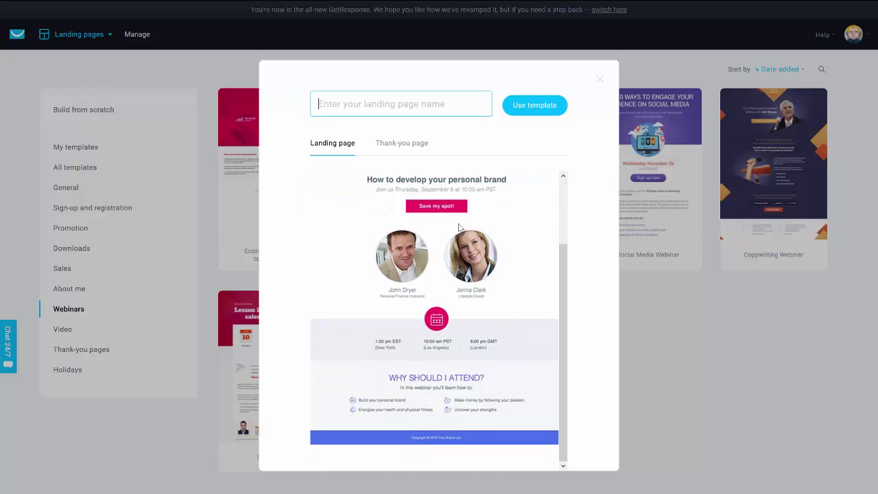
pyautogui.click(402, 142)
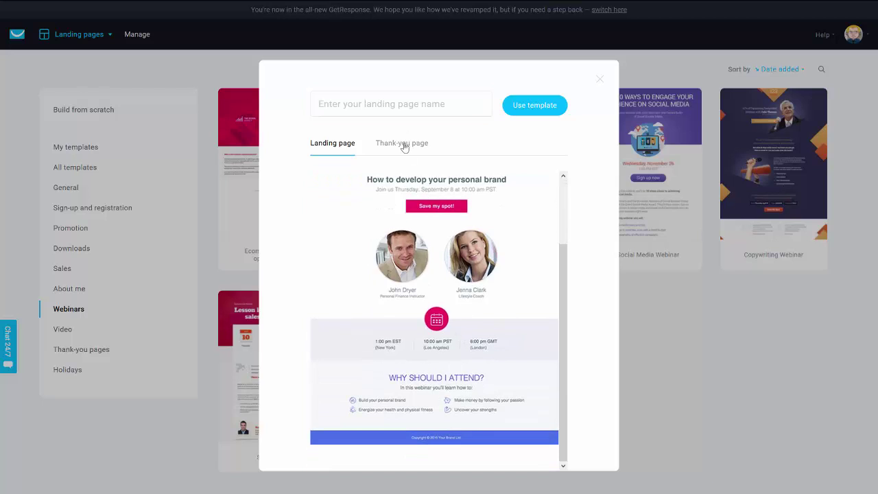
pyautogui.scroll(-3, 503, 283)
pyautogui.scroll(4, 503, 283)
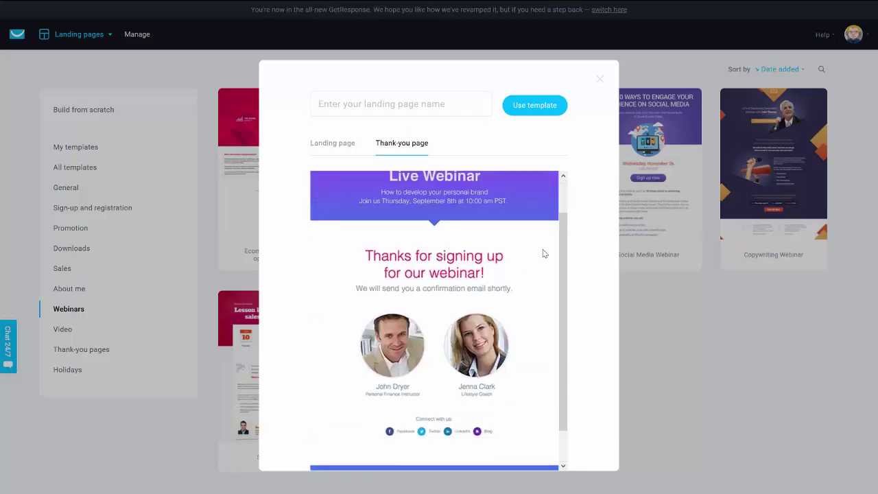
pyautogui.click(600, 78)
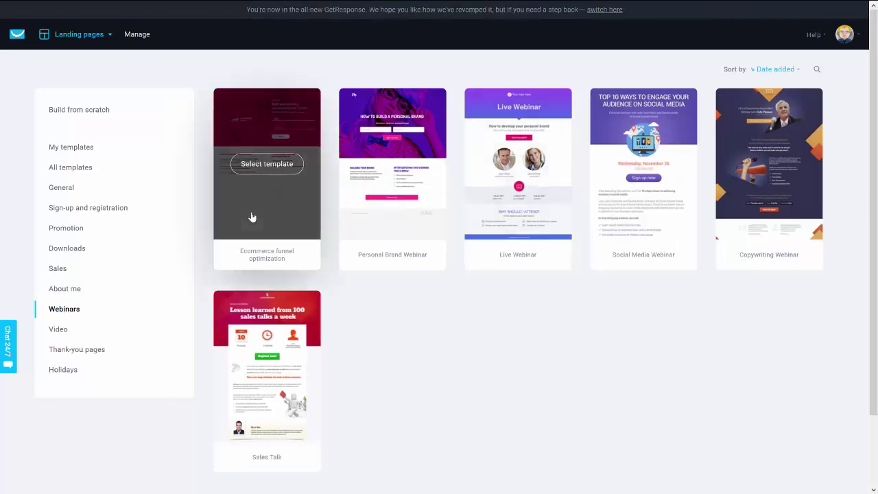
# - Flip through About me and Sales, ending on the Sign-up and registration templates
pyautogui.click(65, 291)
pyautogui.click(65, 270)
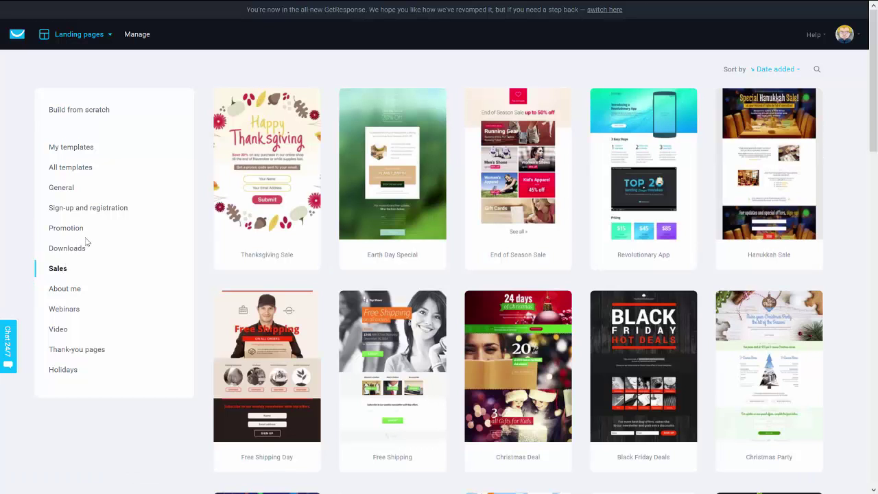
pyautogui.click(80, 209)
# - Switch the gallery to the Build from scratch plain templates
pyautogui.scroll(-1, 73, 292)
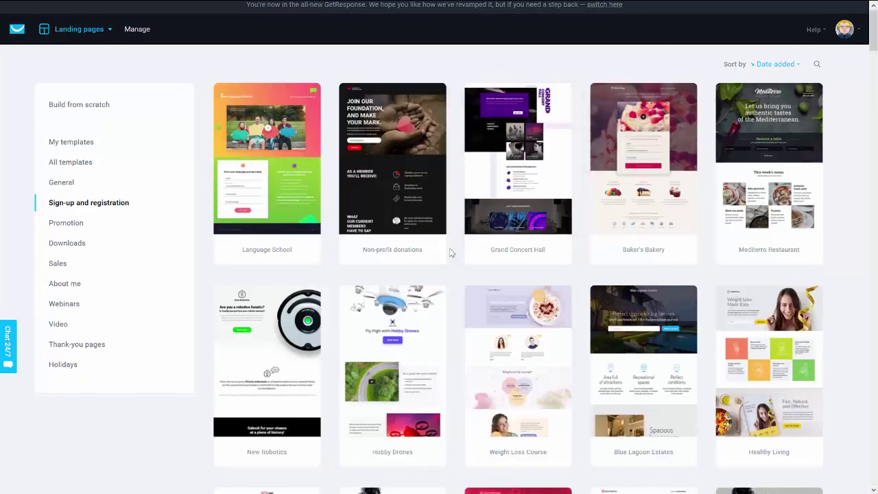
pyautogui.scroll(1, 451, 253)
pyautogui.moveTo(404, 241)
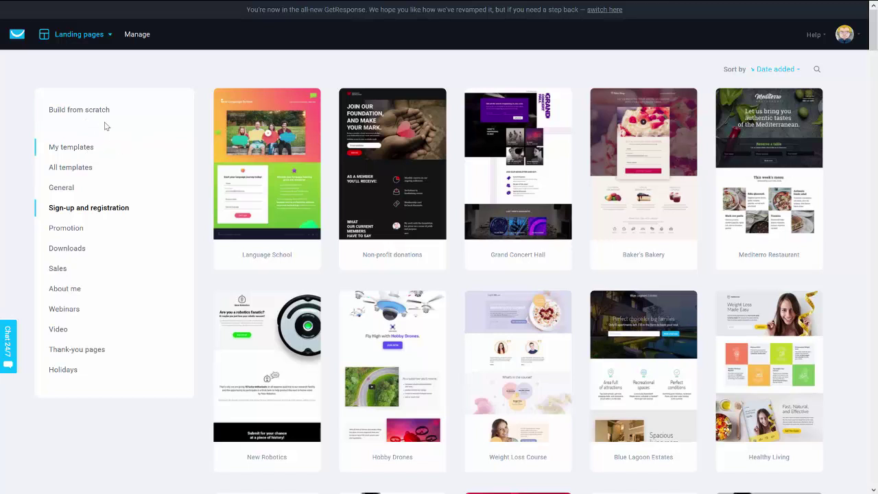
pyautogui.click(79, 114)
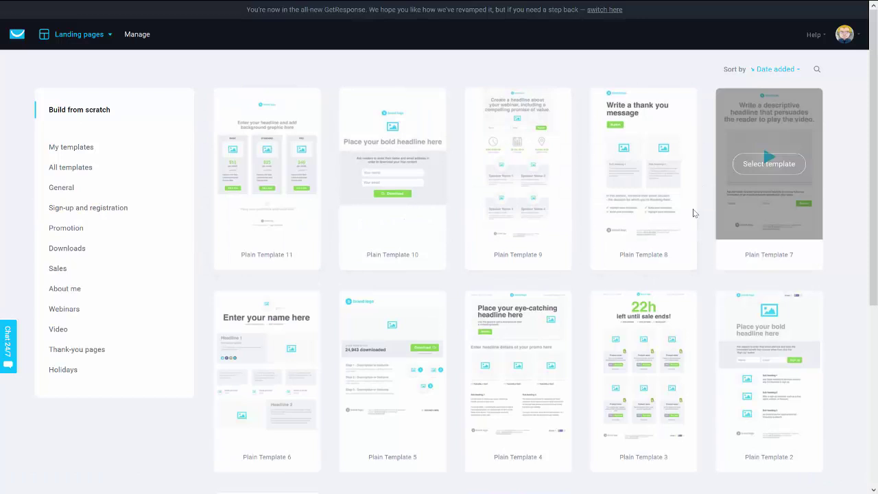
# - Preview Plain Template 11's pricing layout, close it, and scroll the Plain Templates 1–11 gallery
pyautogui.click(257, 173)
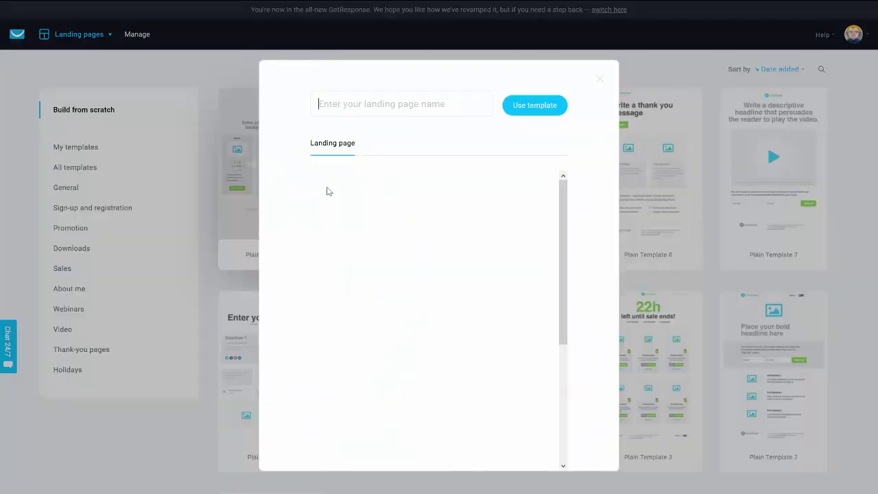
pyautogui.scroll(-1, 371, 288)
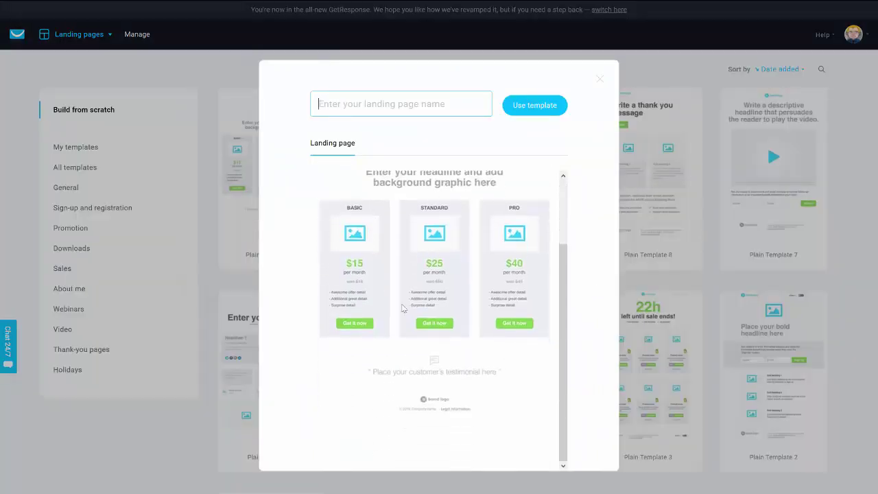
pyautogui.scroll(2, 459, 247)
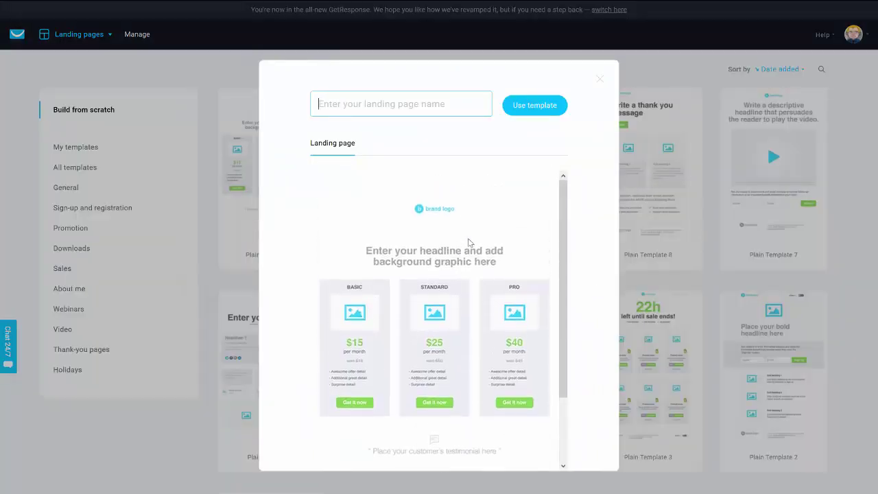
pyautogui.click(600, 79)
pyautogui.scroll(-3, 686, 240)
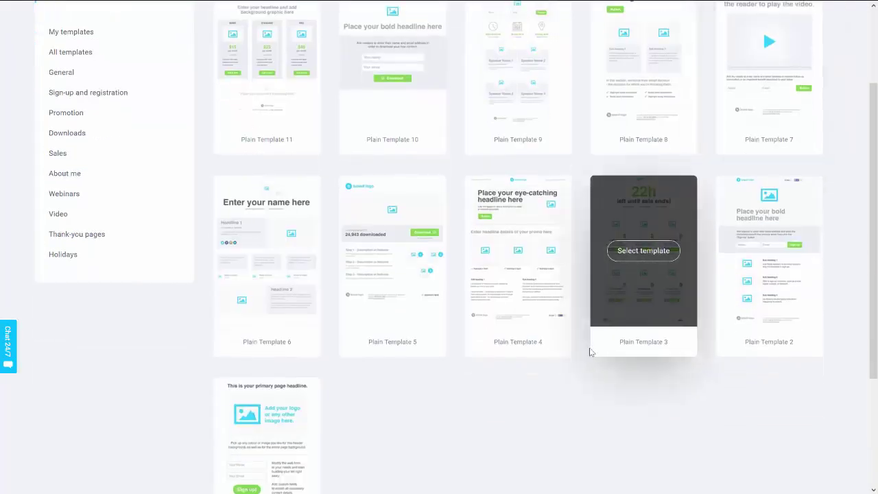
pyautogui.scroll(-1, 465, 378)
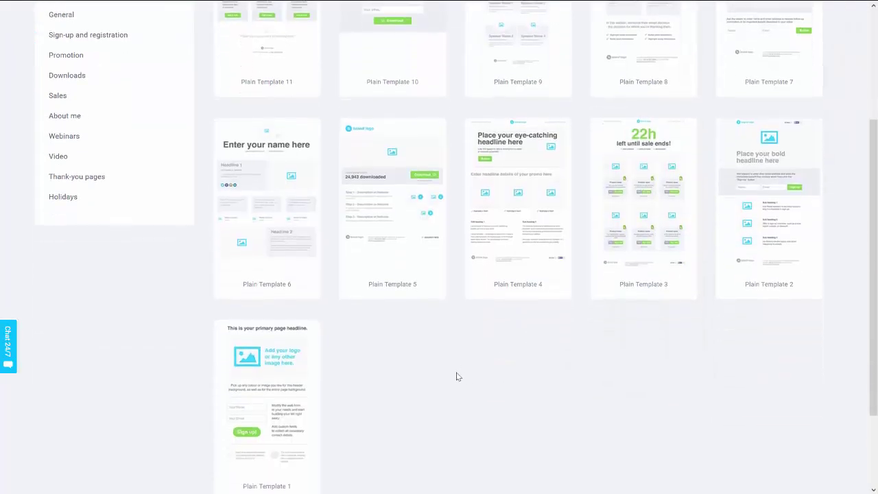
pyautogui.scroll(3, 414, 369)
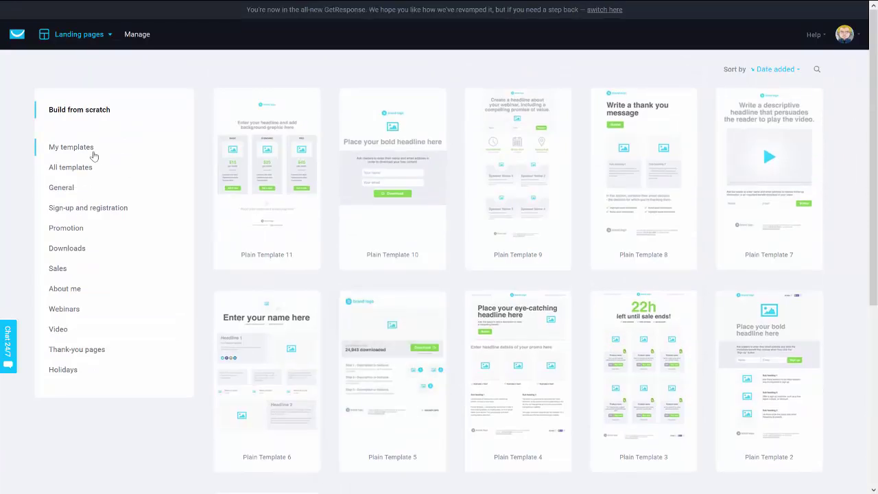
# - Check My templates, which holds no saved landing pages yet
pyautogui.click(65, 147)
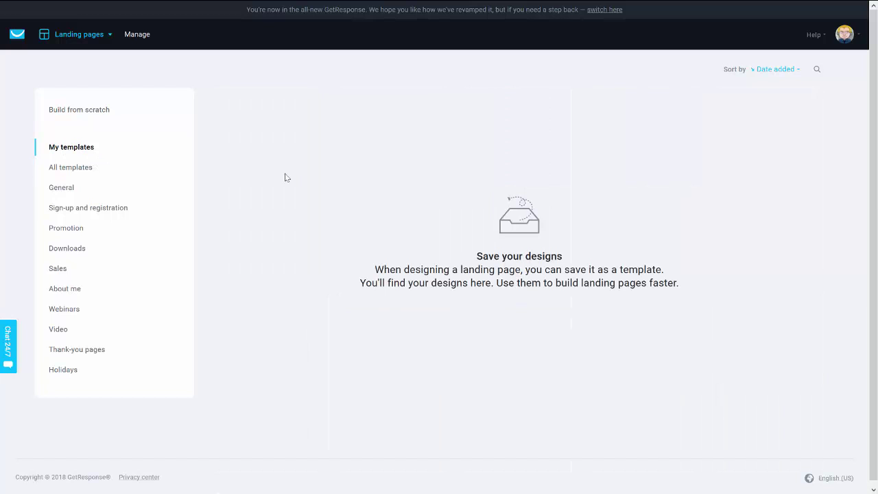
pyautogui.click(44, 34)
# - Return to All templates on the way to the Pricing options page
pyautogui.click(72, 168)
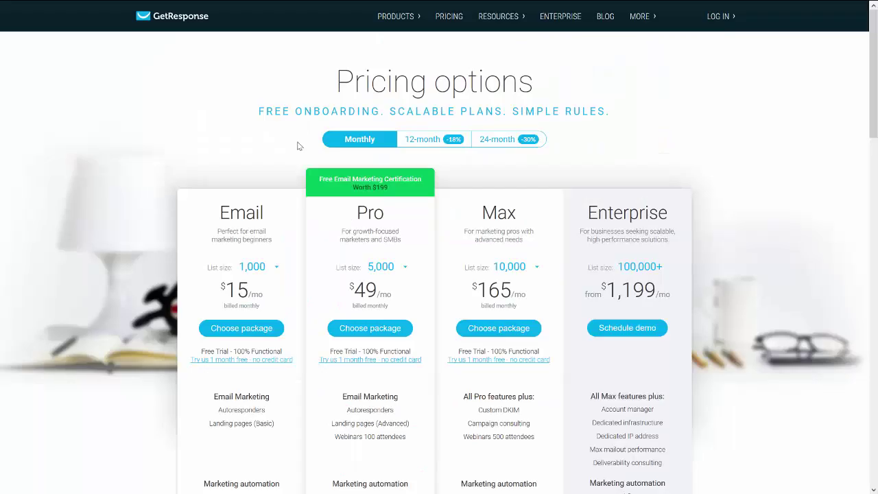
# - Highlight the Pro plan name and set the Email plan's list size to 5,000 ($45/mo)
pyautogui.moveTo(354, 210); pyautogui.dragTo(402, 217)
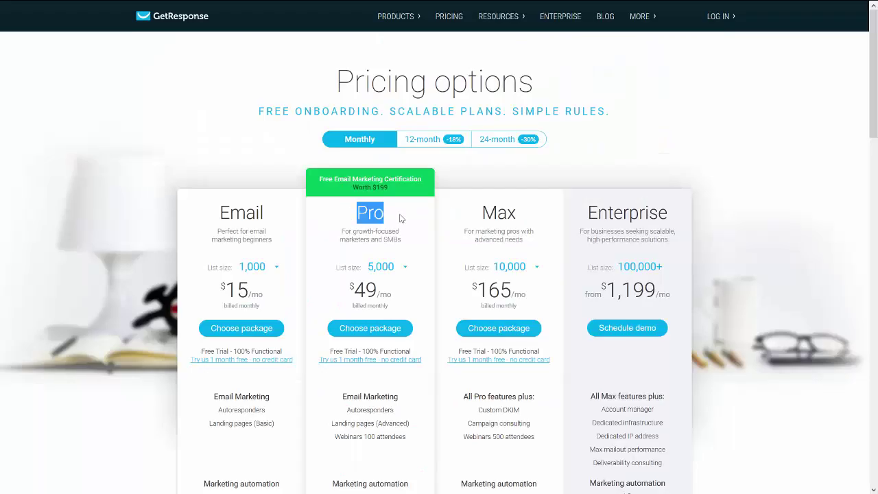
pyautogui.click(278, 270)
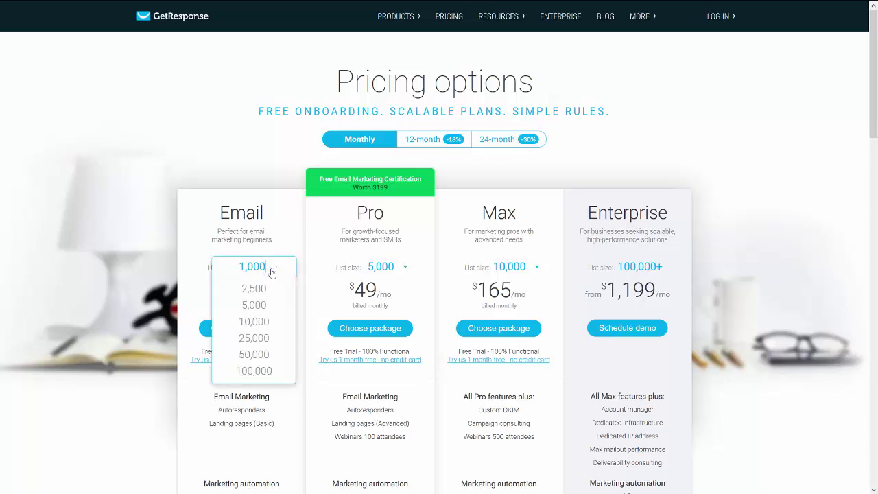
pyautogui.click(267, 306)
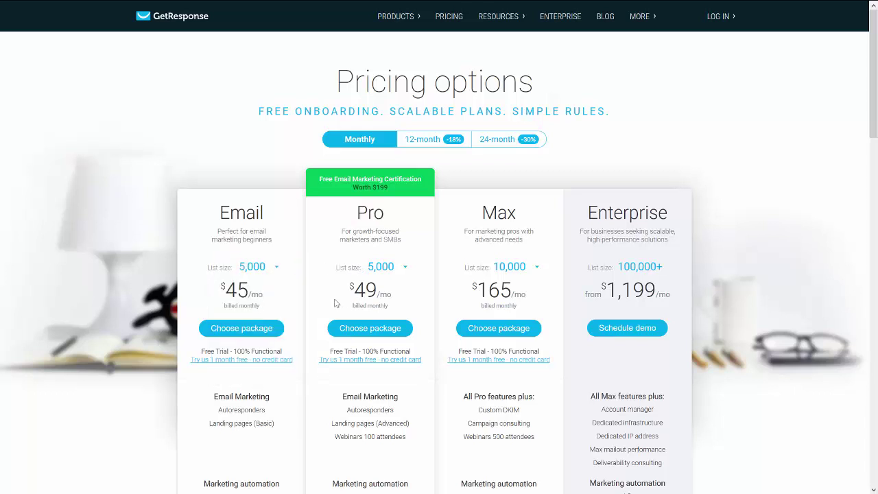
# - Highlight Pro features: Marketing automation, Abandoned cart, Webinars 100 attendees, Landing pages (Advanced), free trial
pyautogui.scroll(-3, 306, 282)
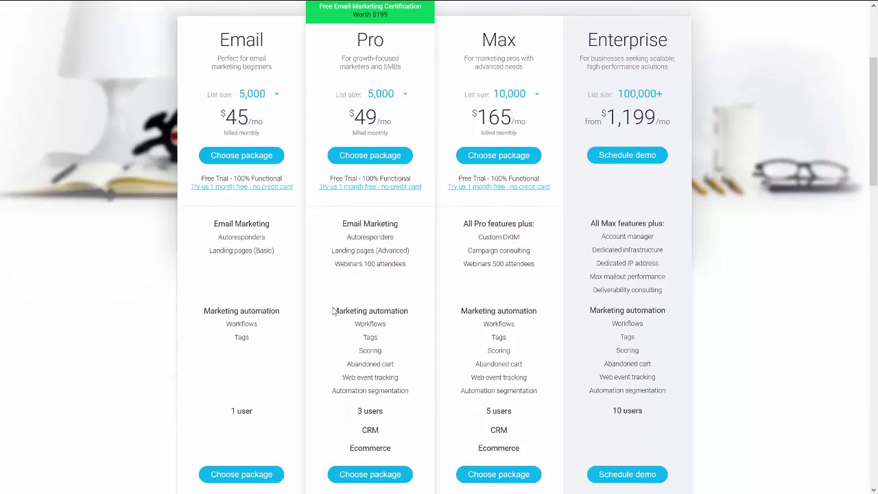
pyautogui.moveTo(333, 312); pyautogui.dragTo(412, 312)
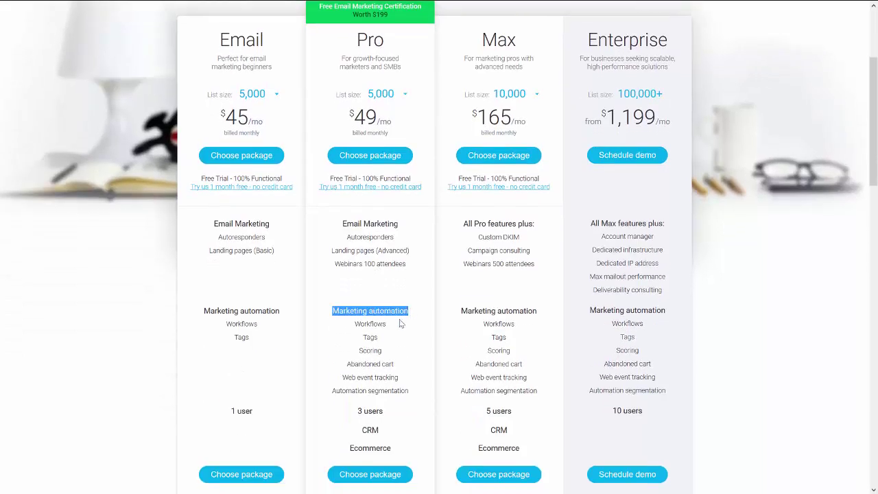
pyautogui.moveTo(345, 368); pyautogui.dragTo(397, 371)
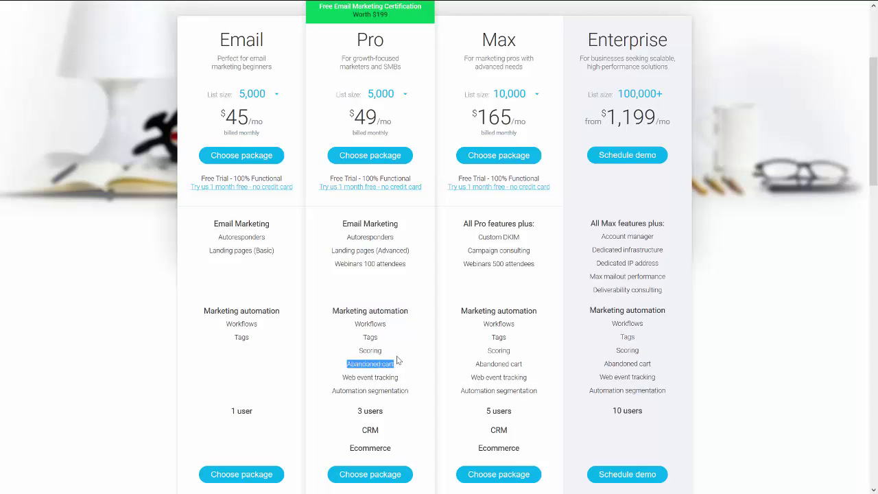
pyautogui.click(333, 270)
pyautogui.moveTo(333, 269); pyautogui.dragTo(424, 267)
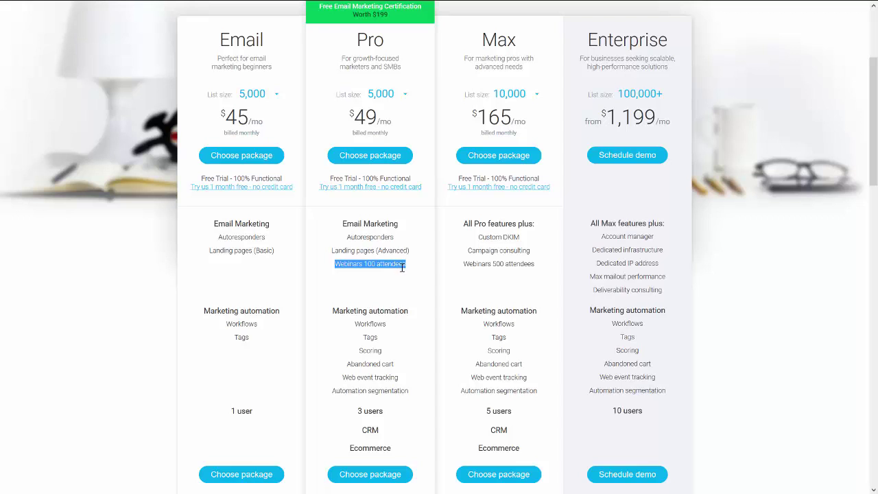
pyautogui.scroll(1, 402, 284)
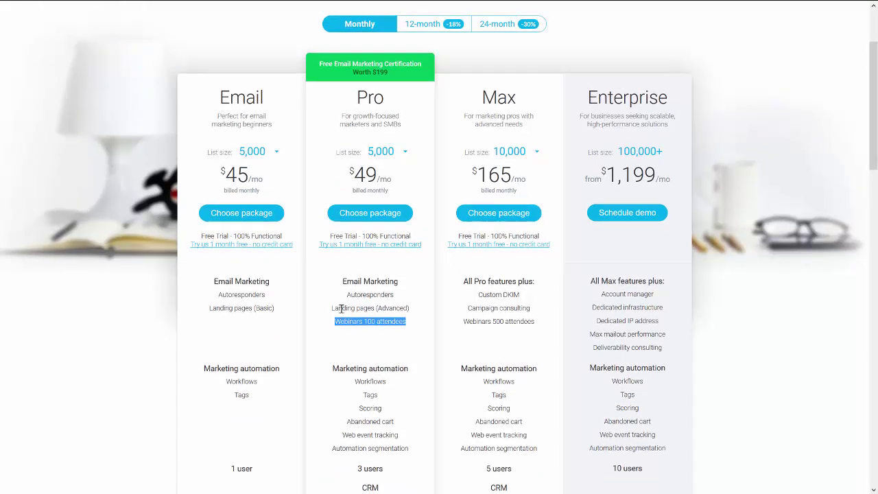
pyautogui.moveTo(332, 309); pyautogui.dragTo(415, 313)
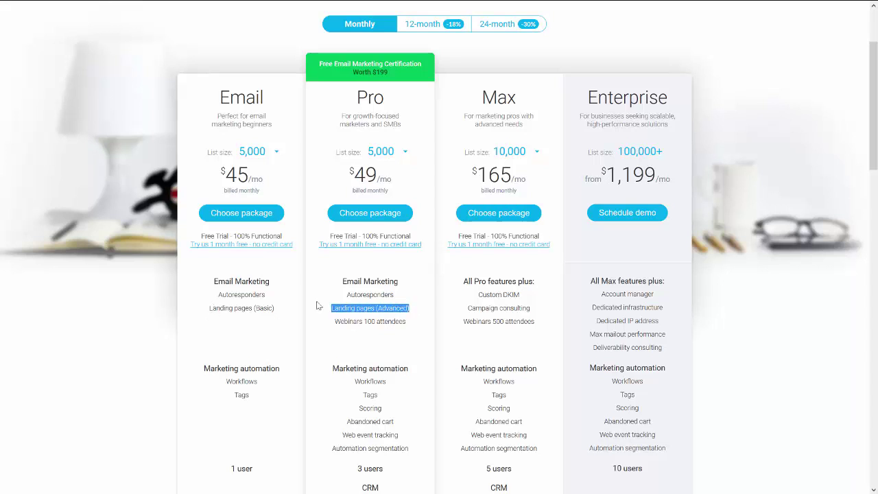
pyautogui.scroll(1, 375, 299)
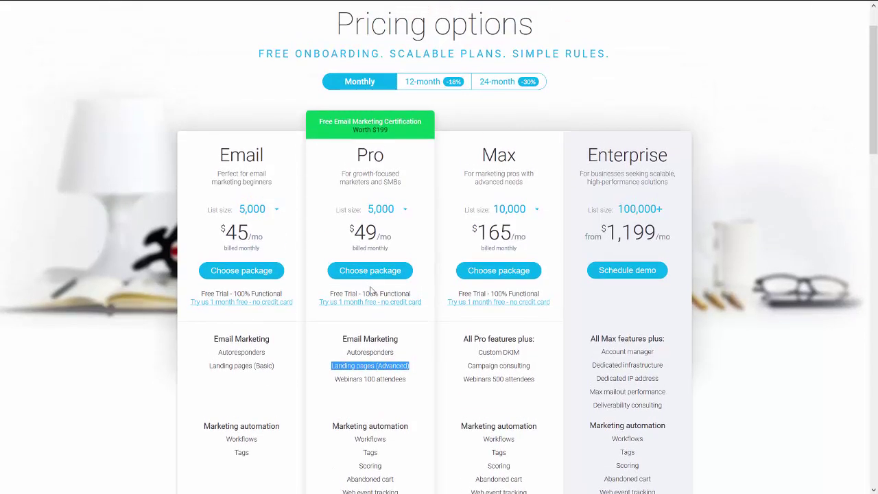
pyautogui.click(429, 307)
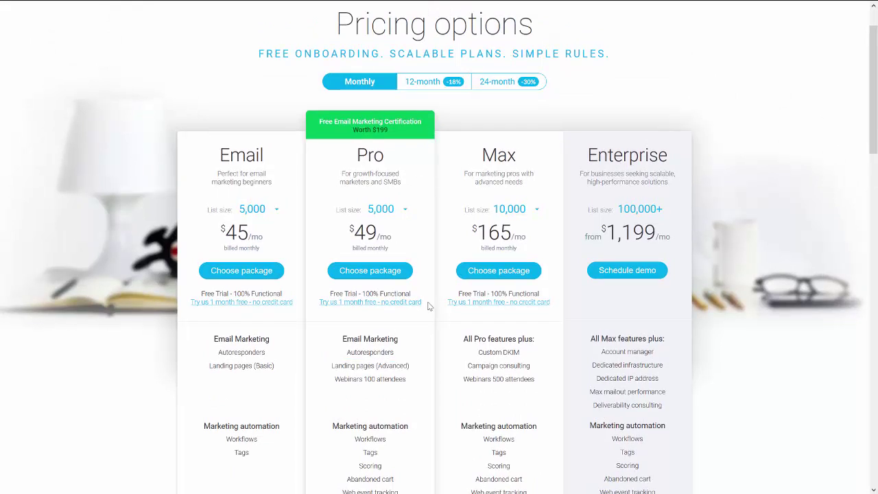
pyautogui.moveTo(429, 307); pyautogui.dragTo(331, 289)
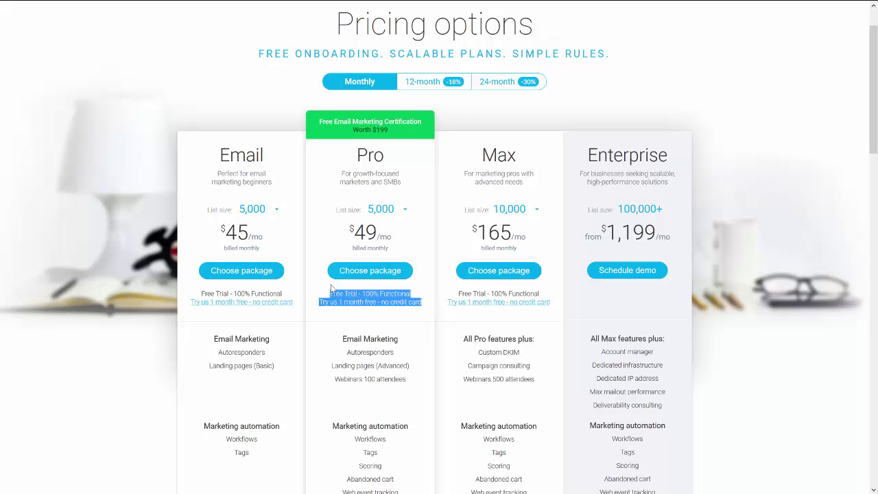
pyautogui.click(386, 314)
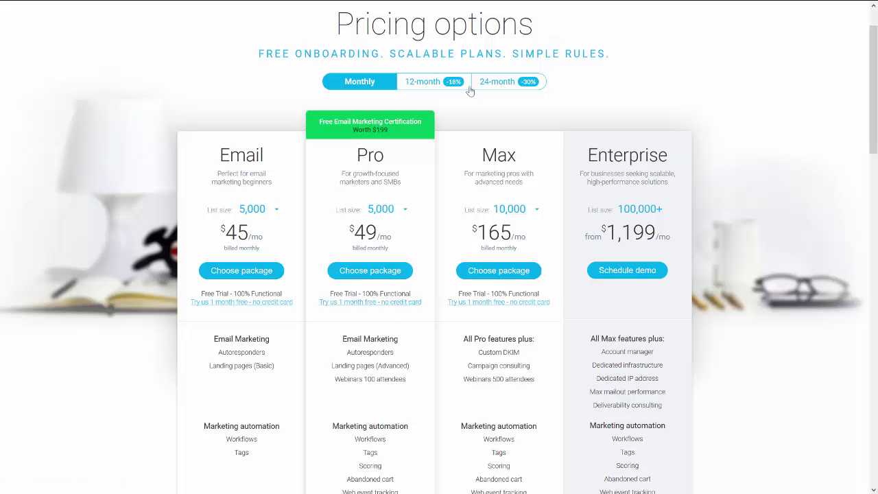
# - Switch billing to 12, then 24 months, highlighting Pro's $34.30/mo price
pyautogui.click(416, 83)
pyautogui.click(513, 82)
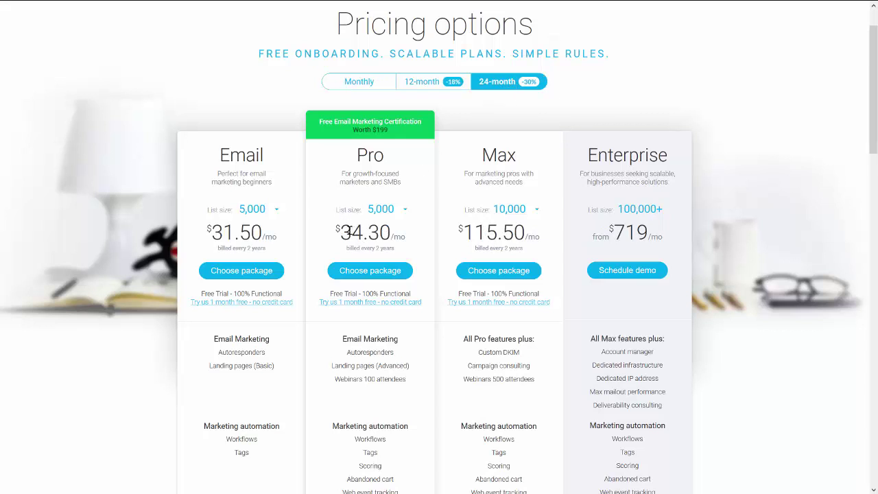
pyautogui.moveTo(339, 230); pyautogui.dragTo(412, 252)
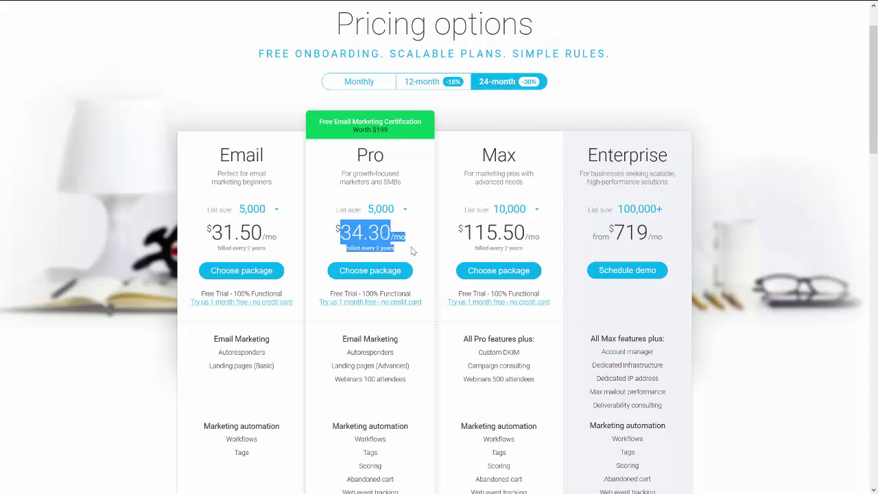
pyautogui.click(432, 348)
pyautogui.scroll(1, 433, 348)
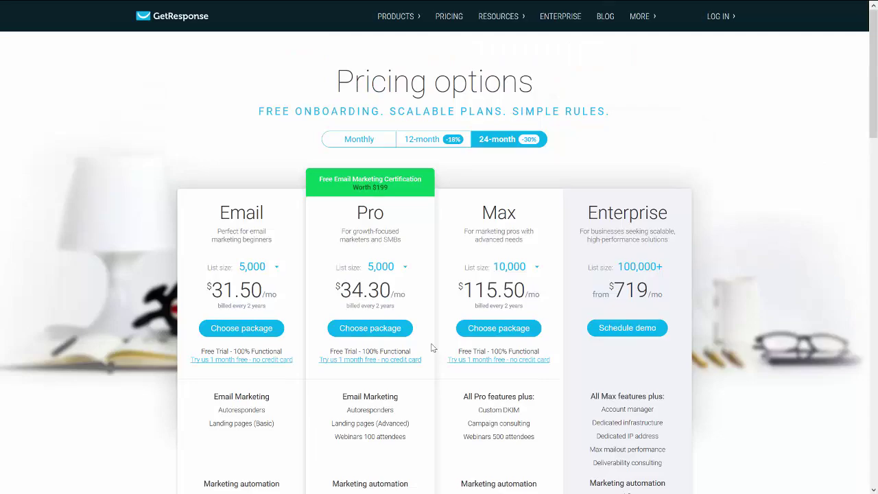